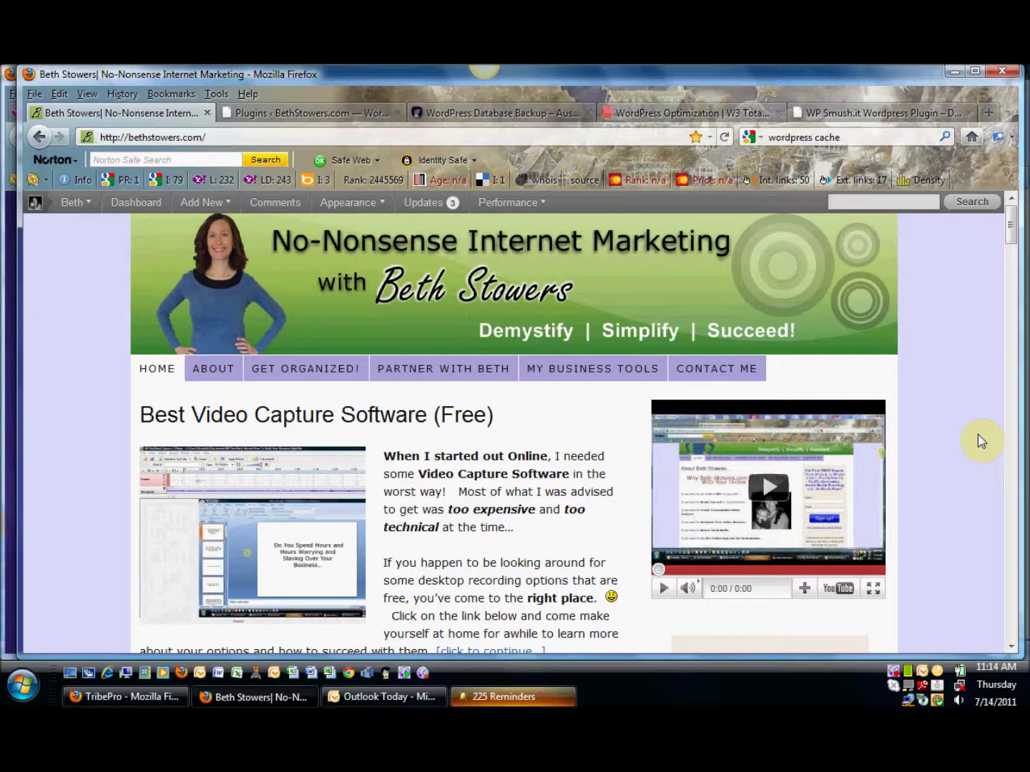
- Bring up the W3 Total Cache plugin page and scroll through its benefits and caching features list
left_click(666, 113)
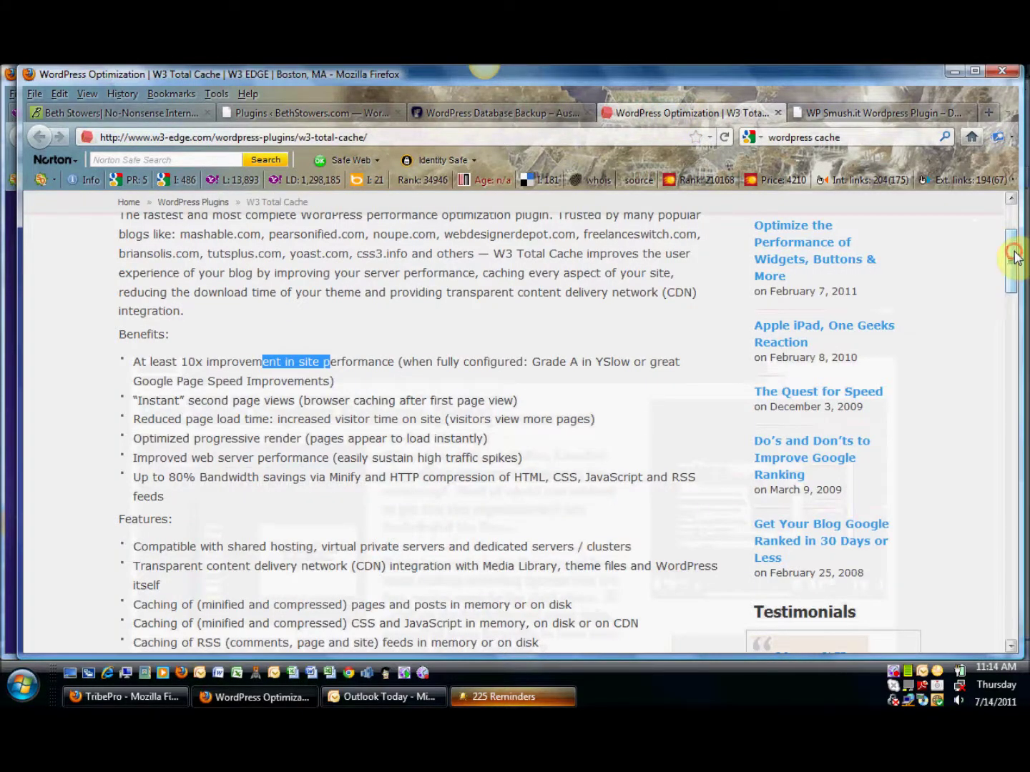
left_click_drag(1016, 255, 1013, 212)
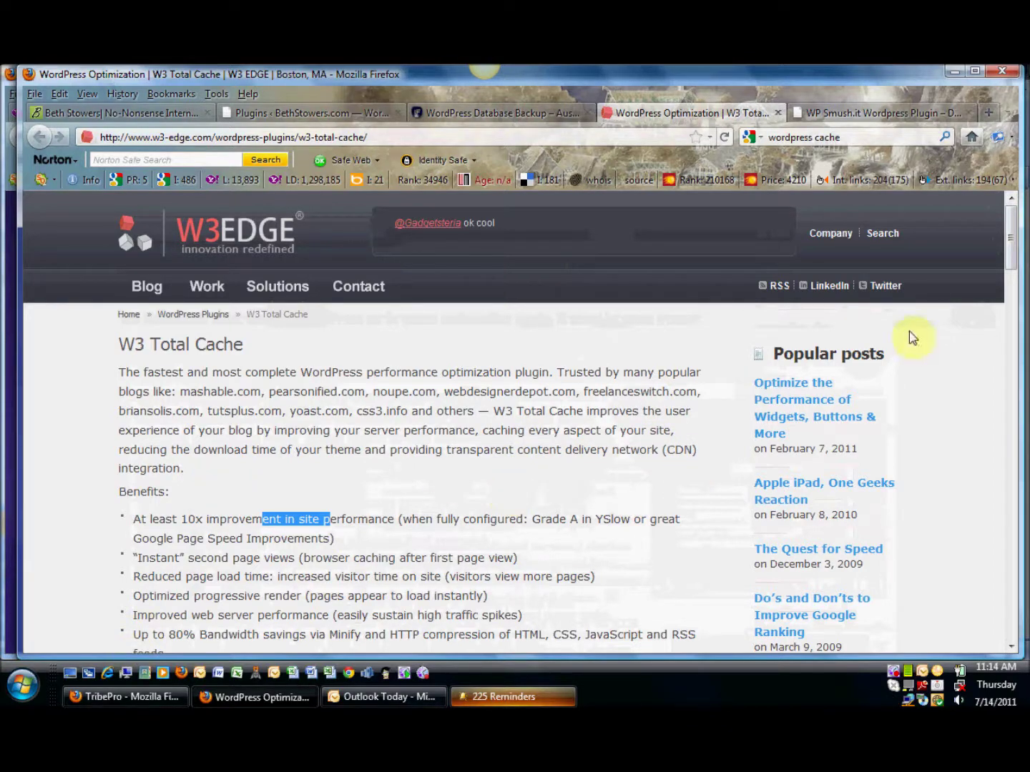
left_click_drag(1013, 239, 1013, 264)
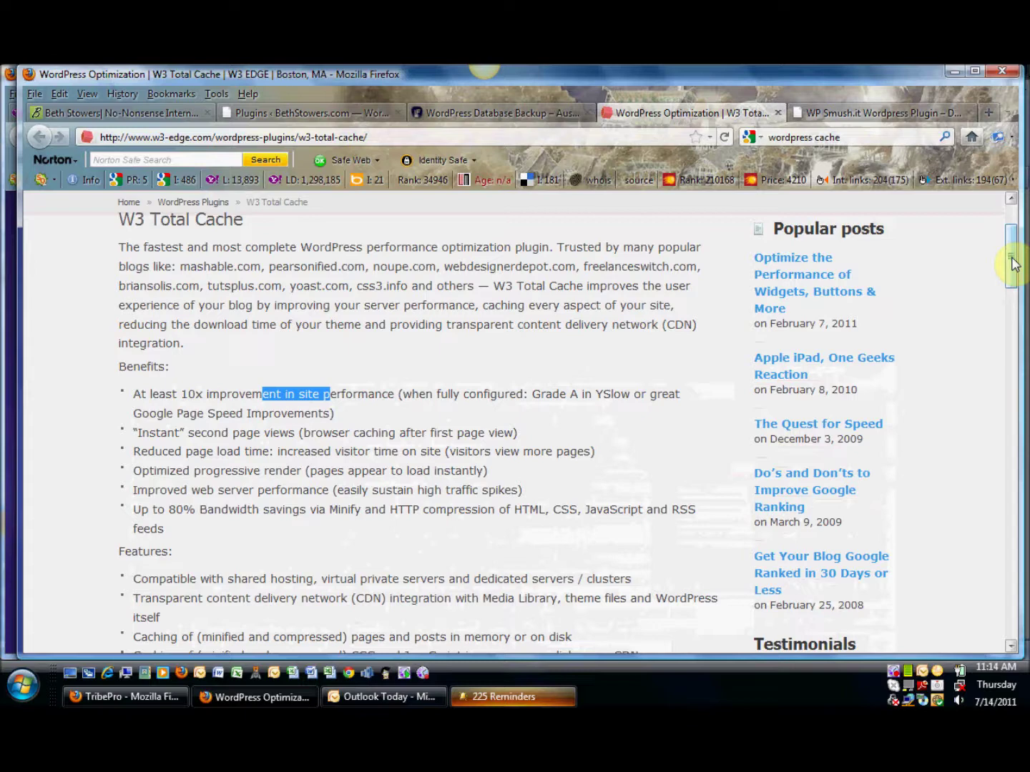
left_click_drag(1012, 264, 1012, 273)
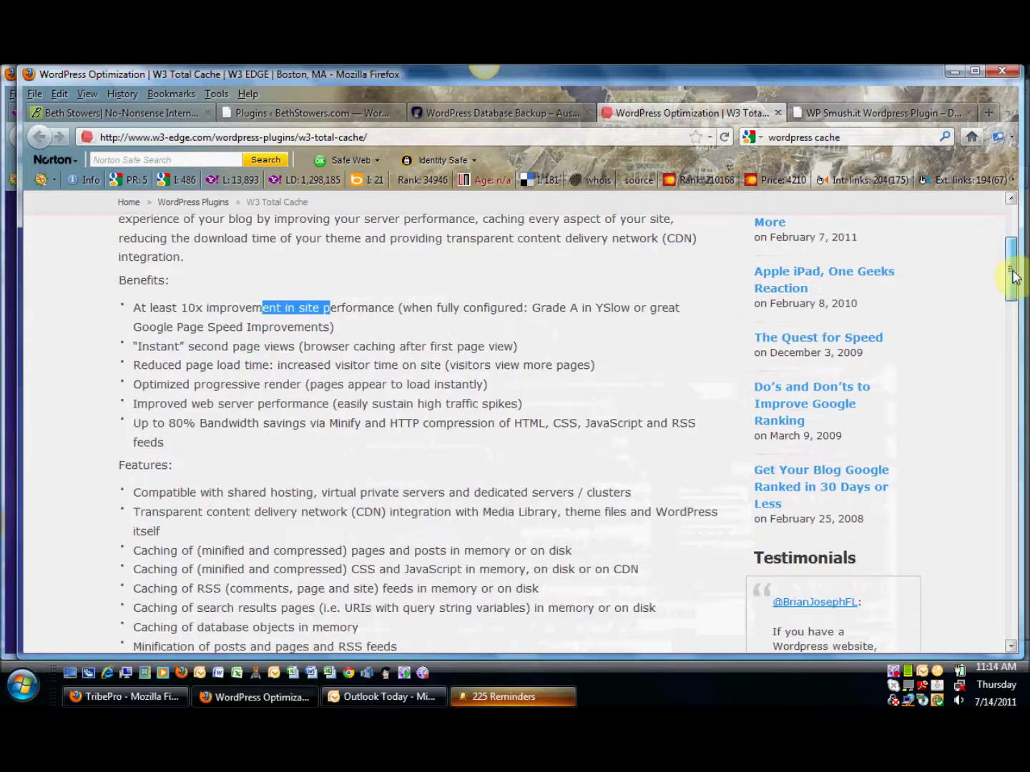
- View the WP Smush.it plugin page and scroll through its image-size reduction description
left_click(868, 116)
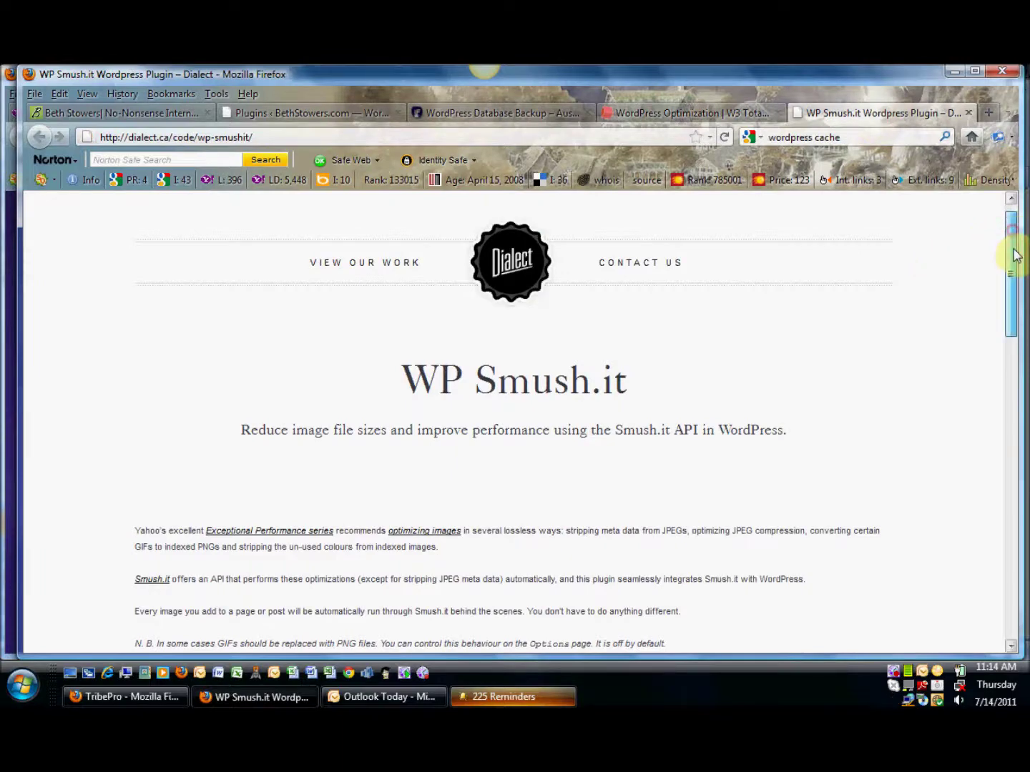
scroll(1016, 255, "down", 5)
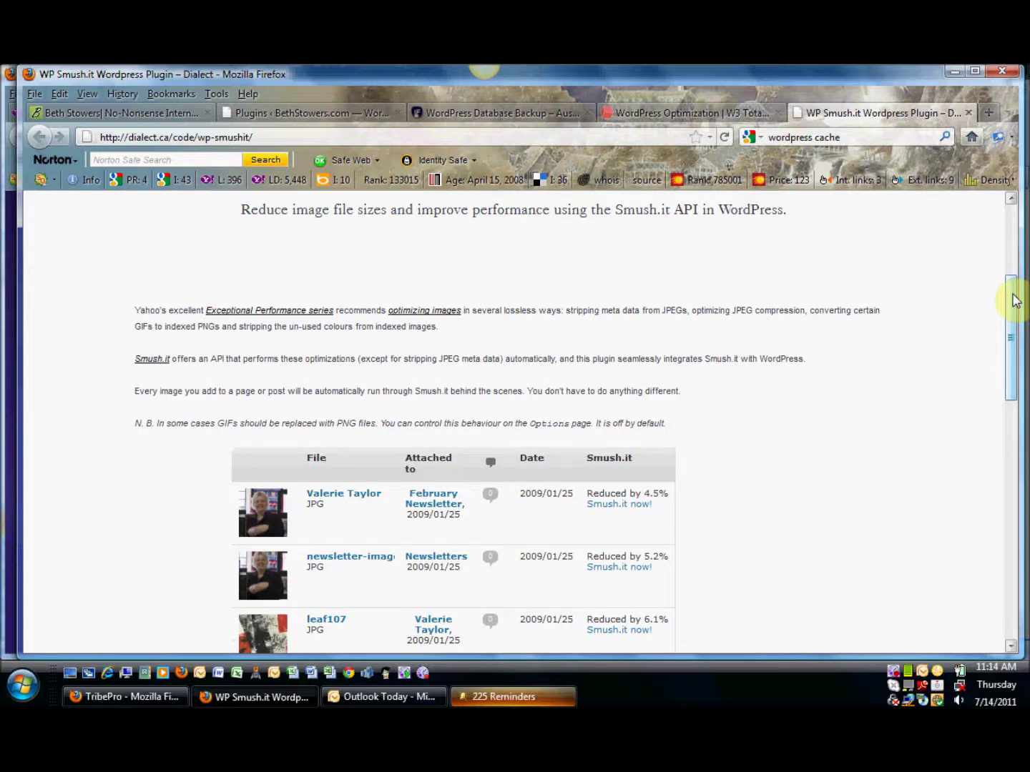
left_click_drag(1014, 299, 1013, 311)
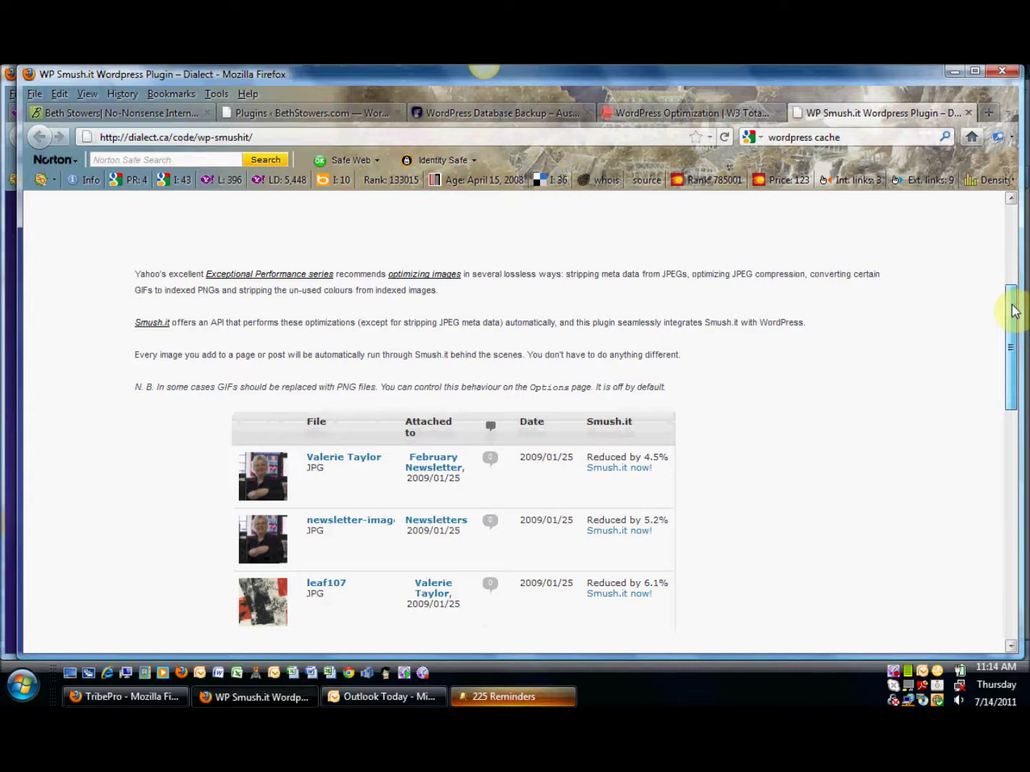
left_click_drag(1014, 312, 1014, 312)
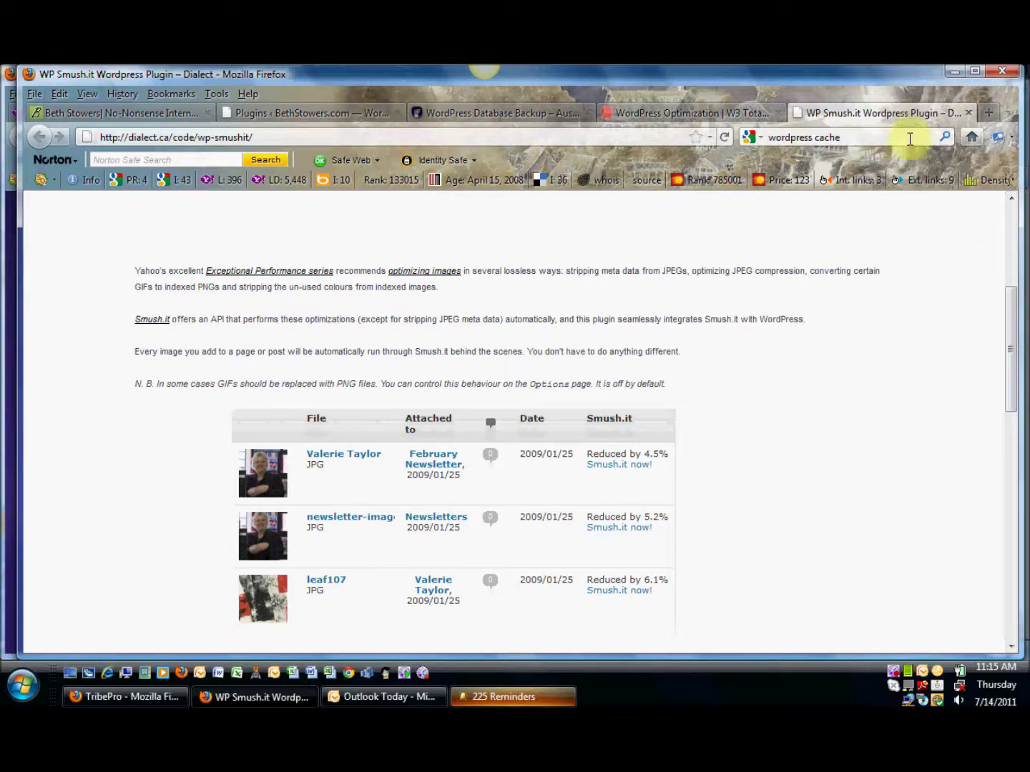
- Glance back at W3 Total Cache, return to WP Smush.it's top, then go to the plugins list
left_click(695, 117)
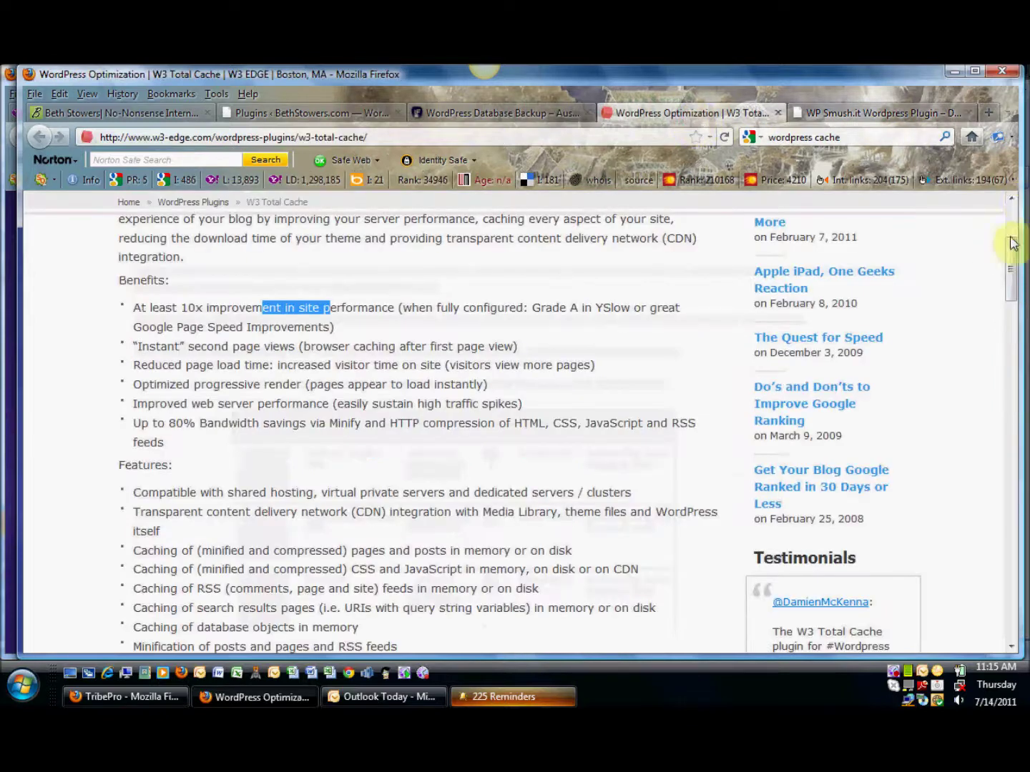
left_click_drag(1005, 254, 1011, 206)
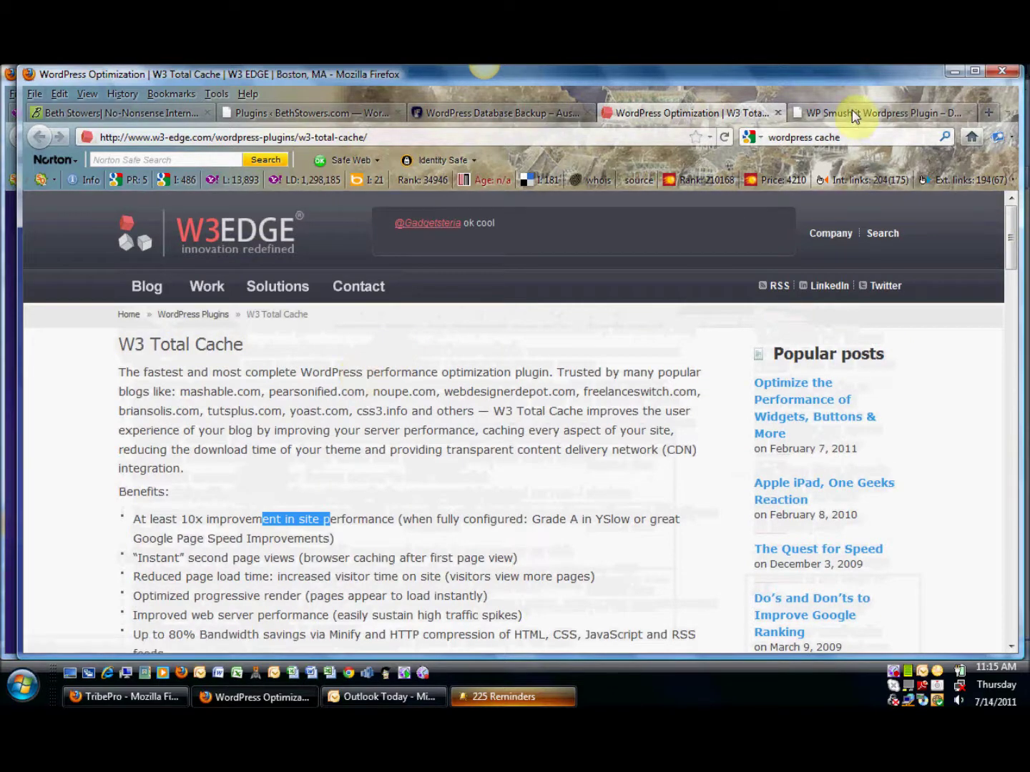
left_click(853, 115)
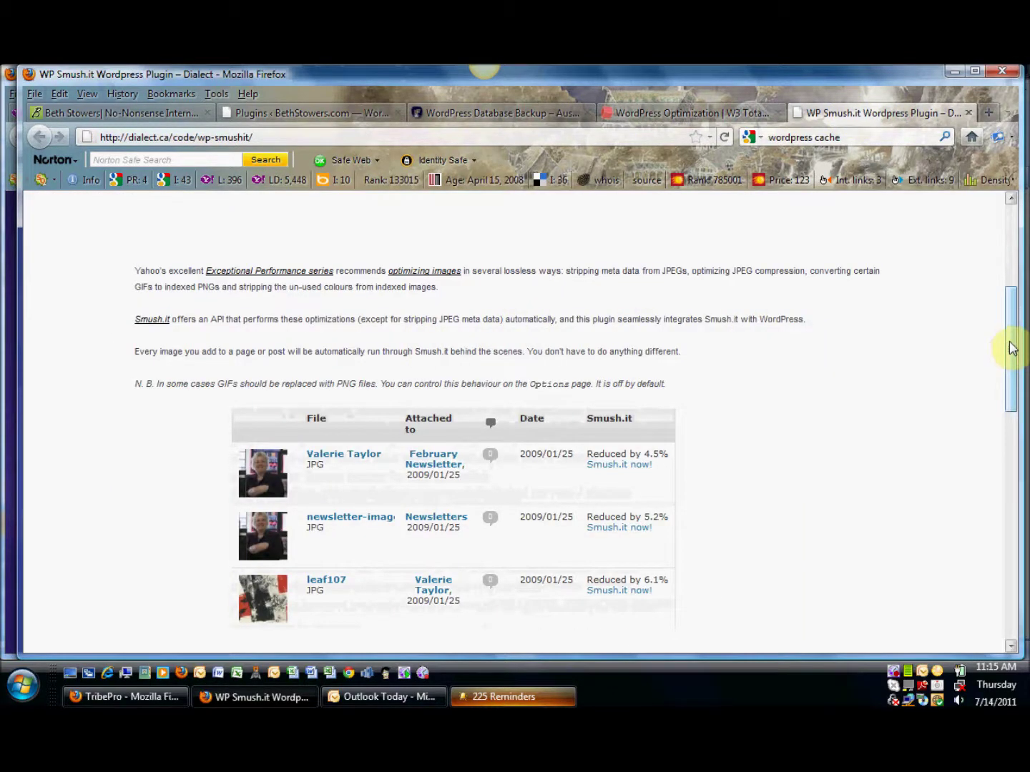
left_click_drag(1008, 347, 1011, 222)
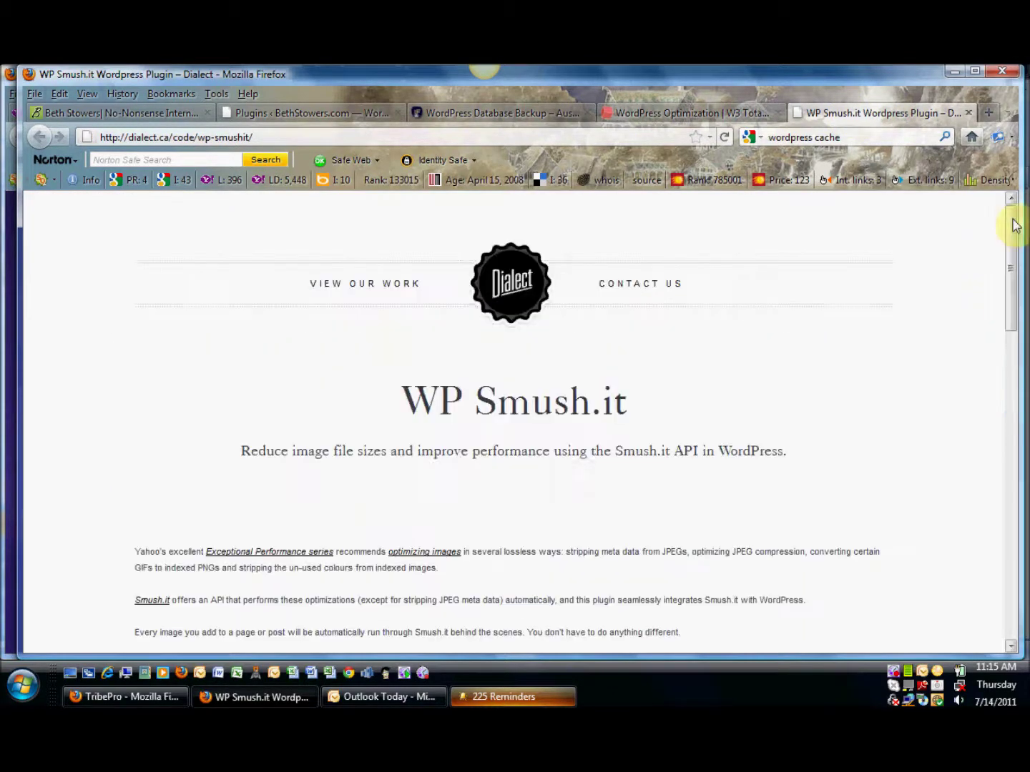
left_click(321, 113)
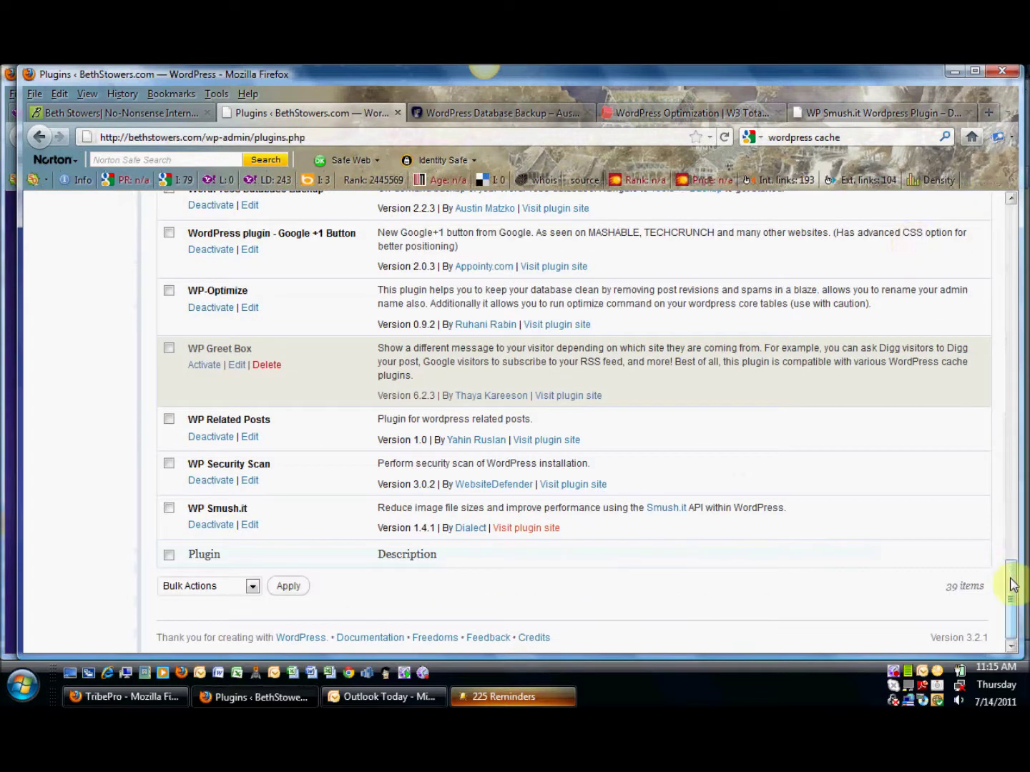
- From the BethStowers.com plugins list, choose Add New to reach the Install Plugins page
left_click_drag(1011, 586, 1008, 220)
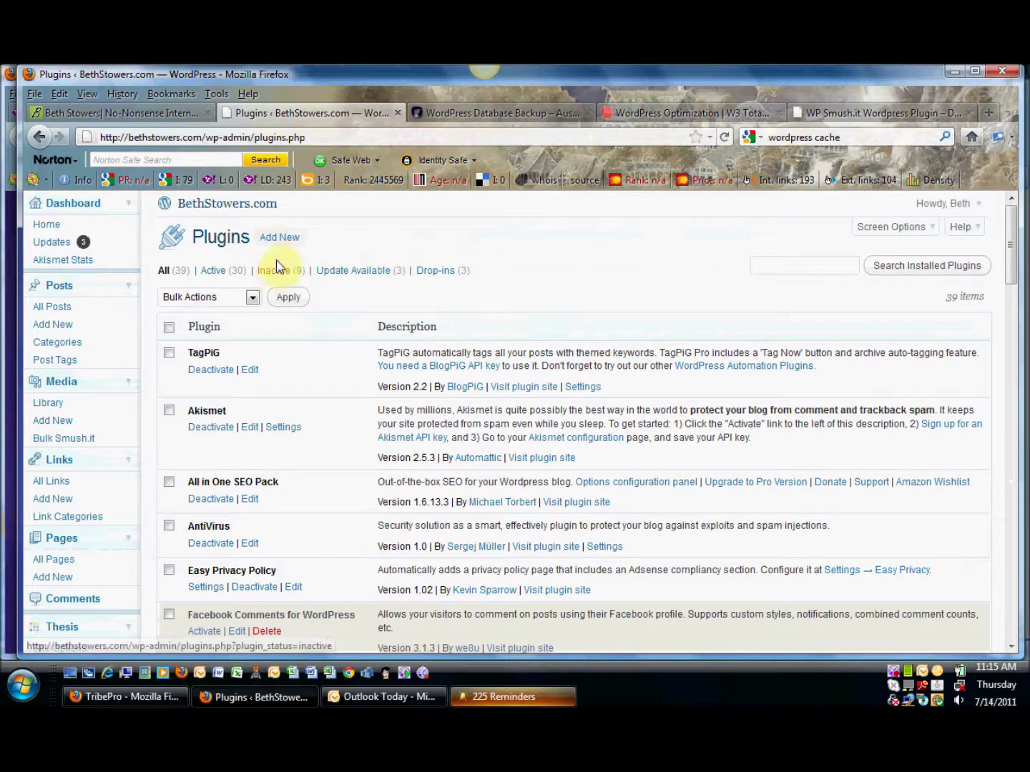
left_click(276, 239)
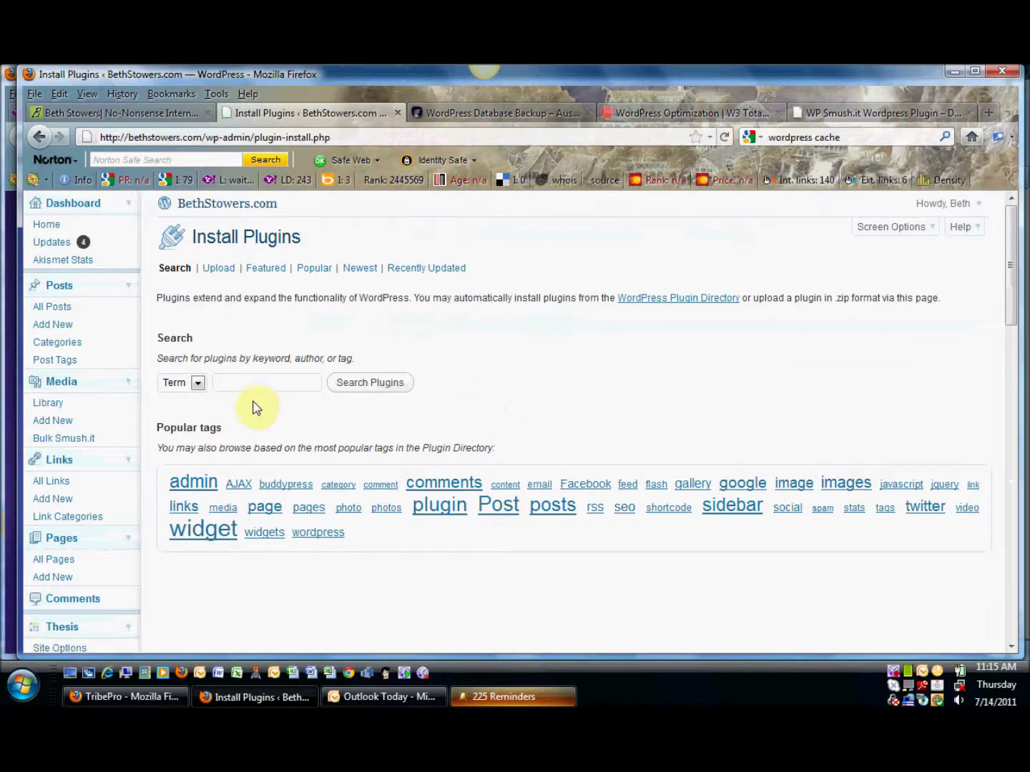
- Search plugins for 'WP smush it', showing WP Smush.it 1.4.1 as already installed
left_click(252, 382)
type("smush")
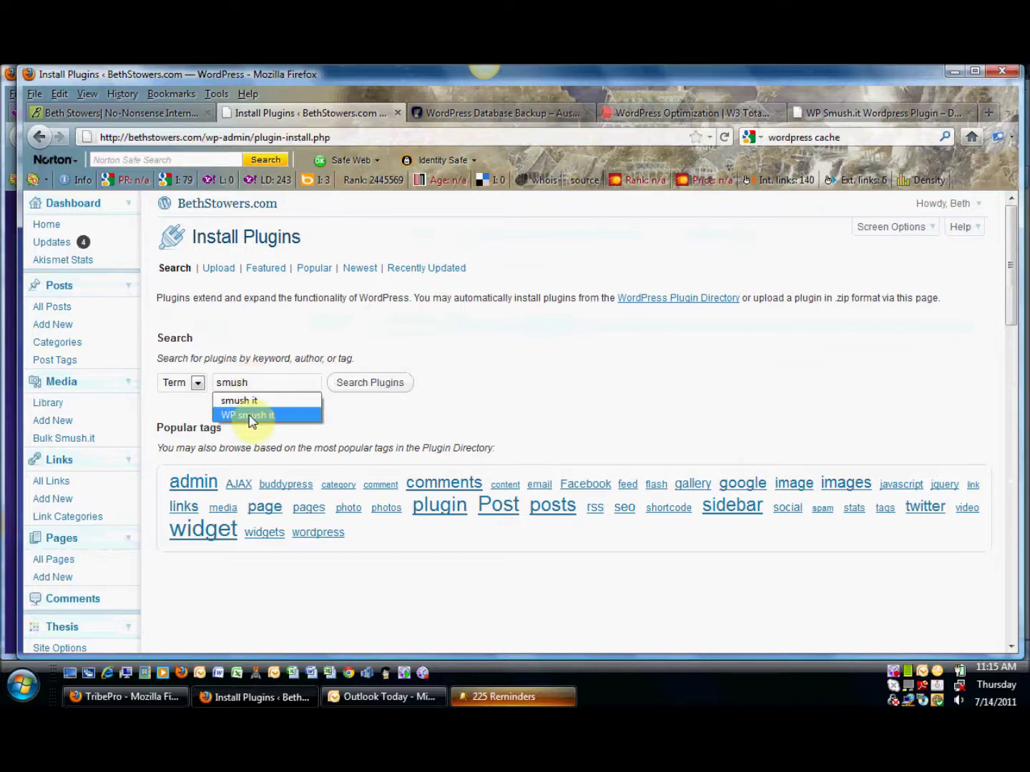
left_click(250, 416)
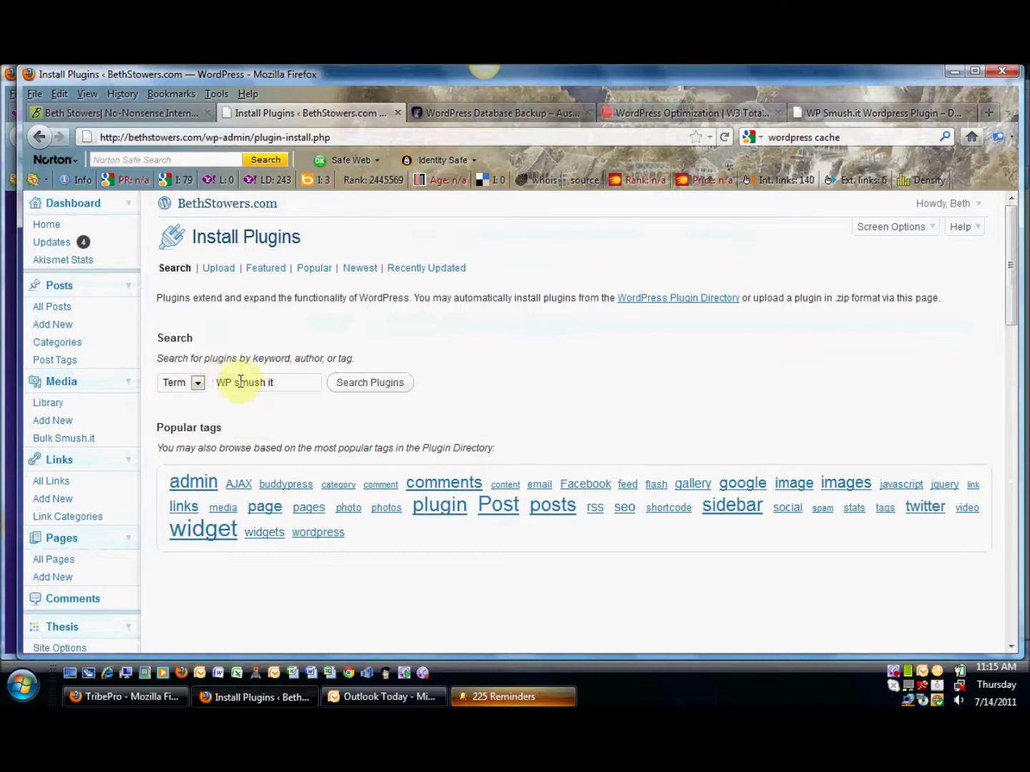
left_click(373, 388)
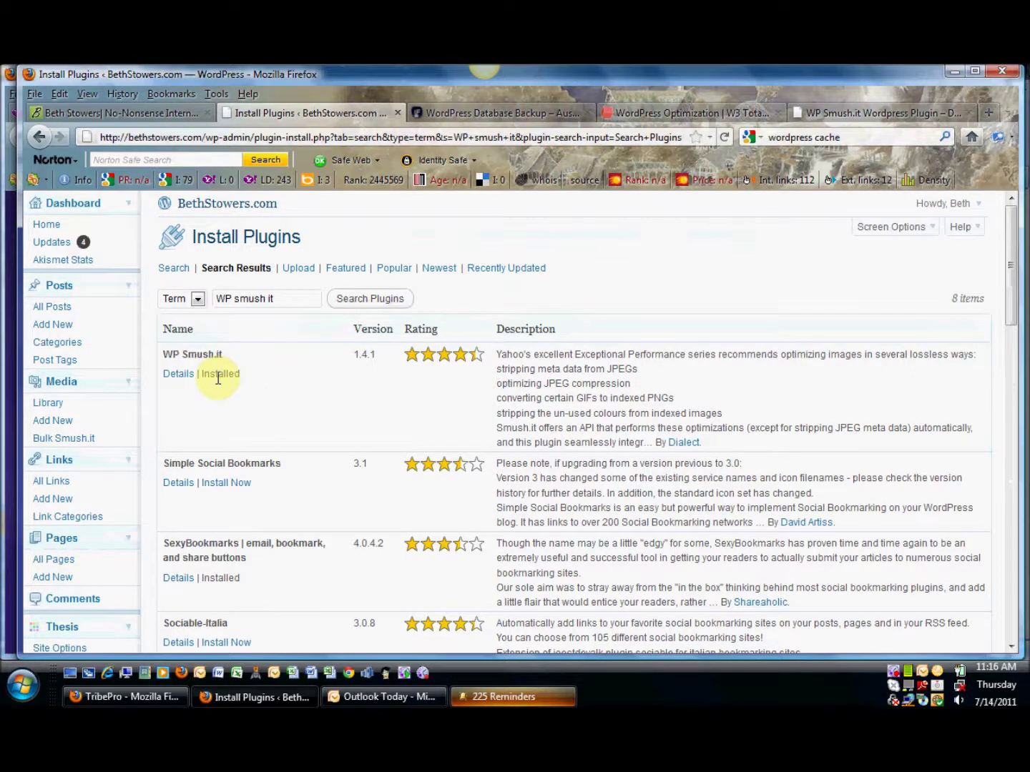
mouse_move(219, 377)
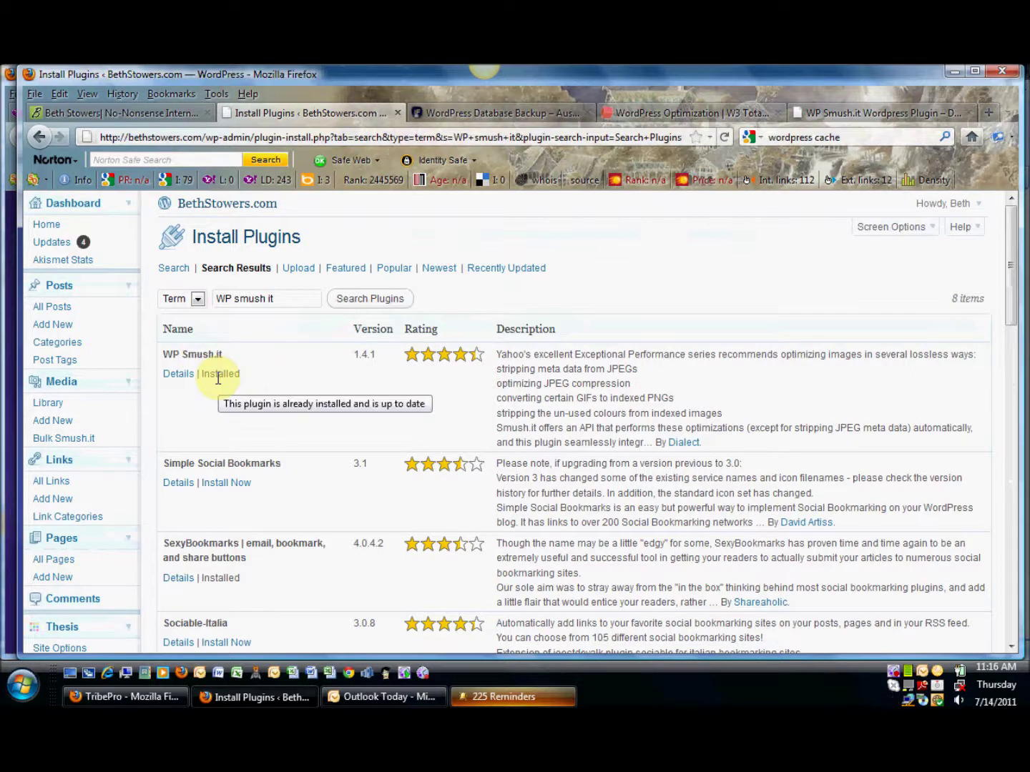
triple_click(280, 298)
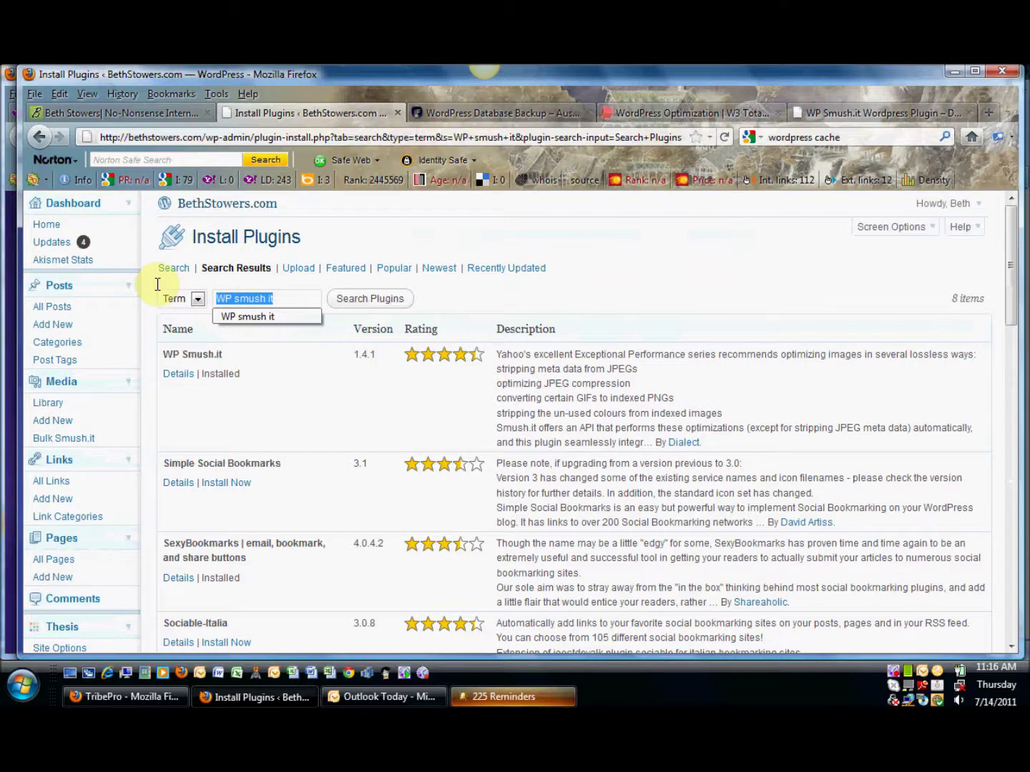
- Search plugins for 'w3 total cache', confirming version 0.9.2.3 is installed, then view its plugin page
type("w3")
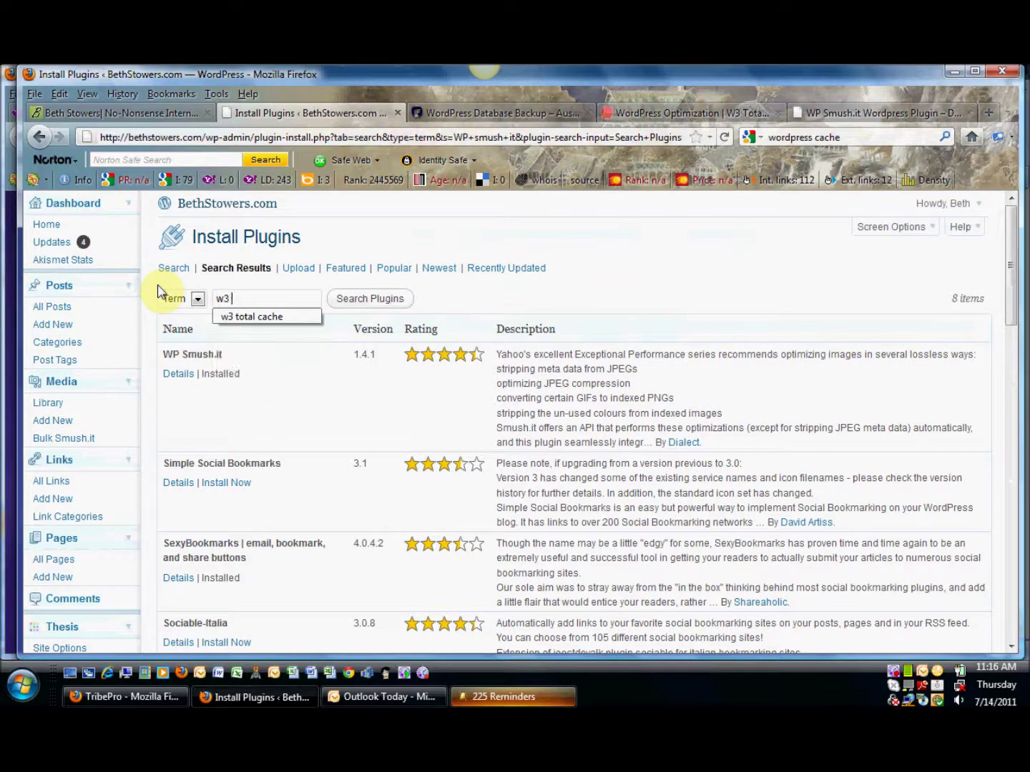
left_click(248, 322)
left_click(375, 301)
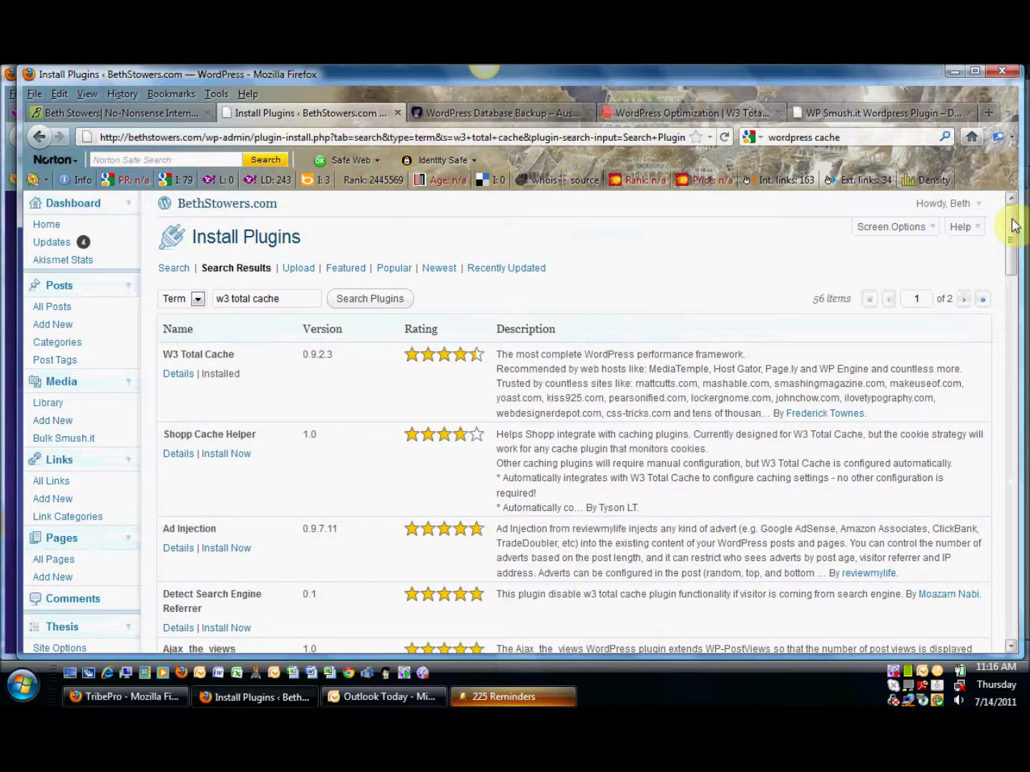
left_click(683, 116)
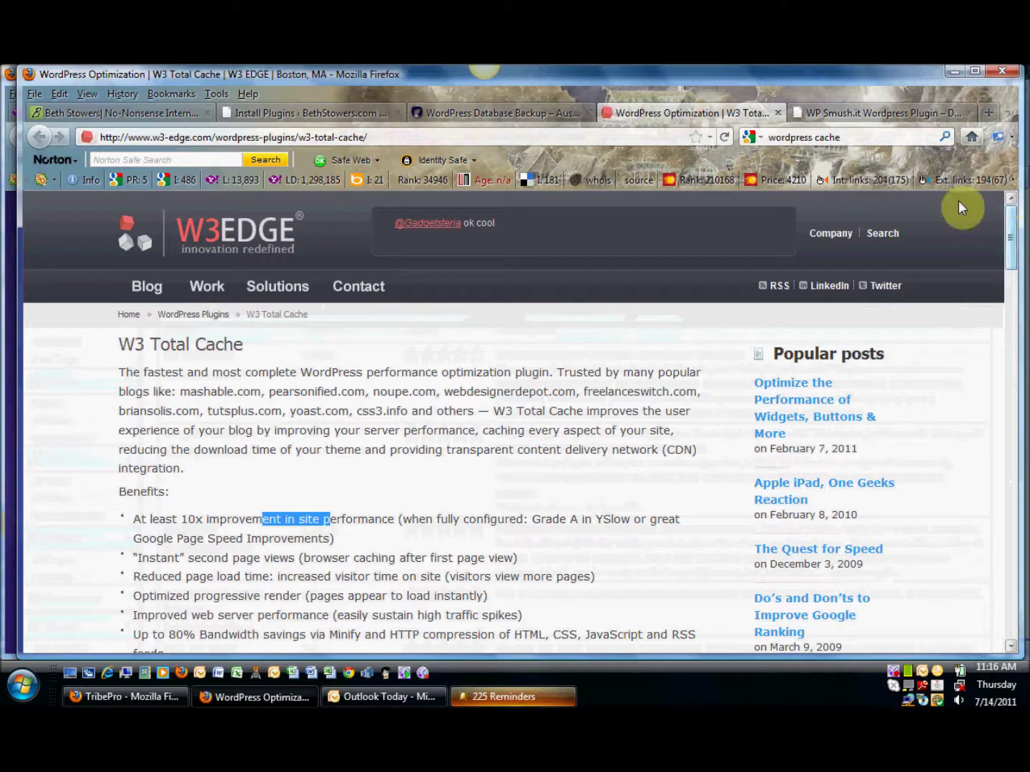
- Cycle through the WP Smush.it, search results and W3 Total Cache pages, then return to the blog home page
left_click(830, 118)
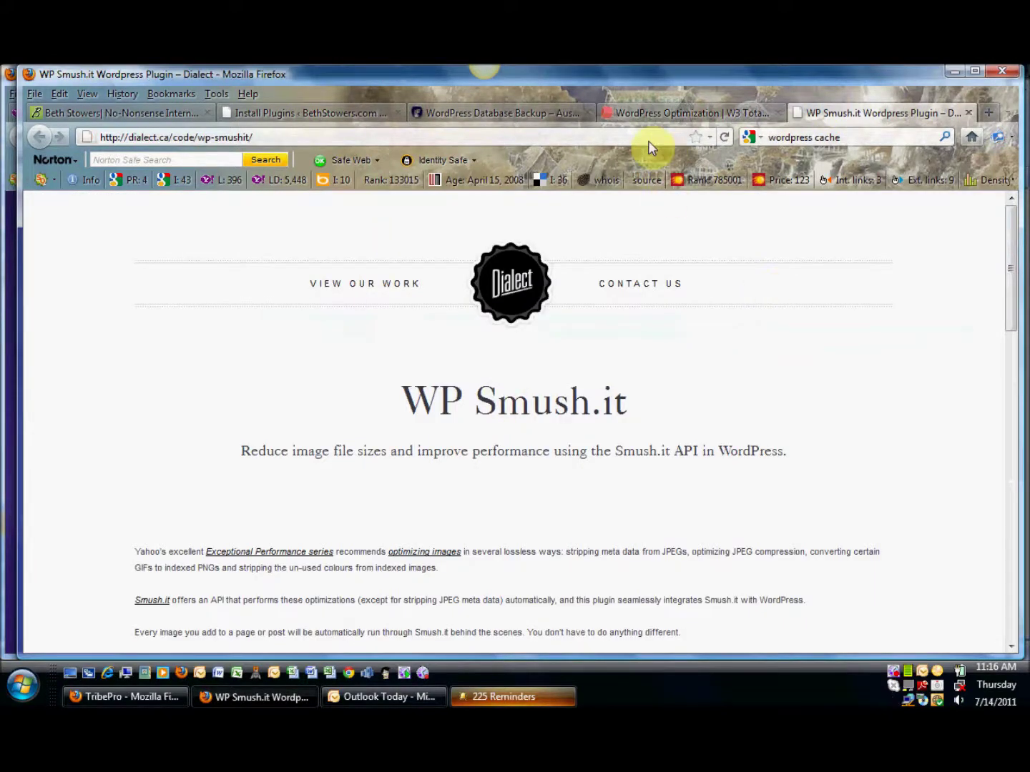
left_click(314, 113)
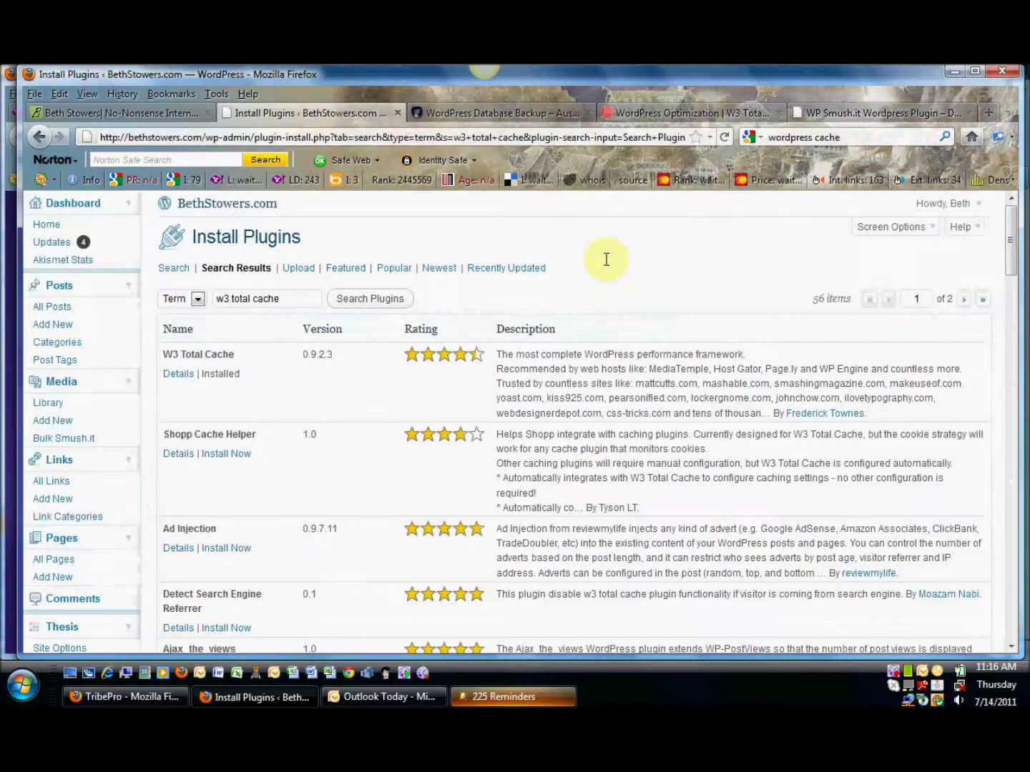
left_click(691, 118)
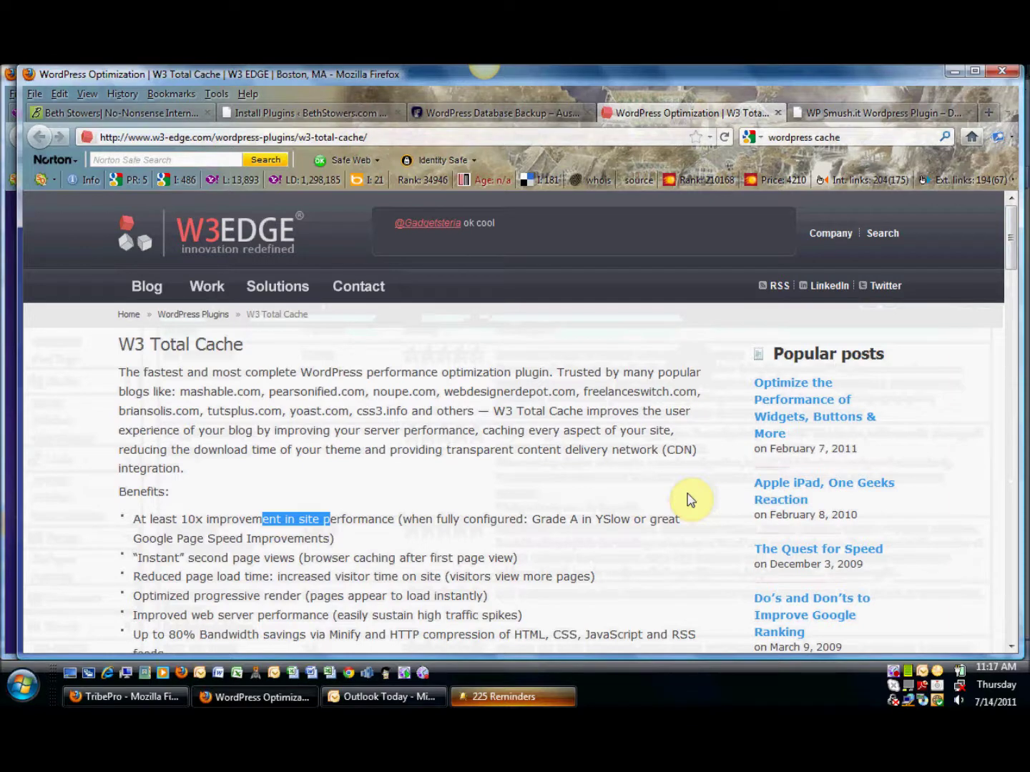
left_click(139, 113)
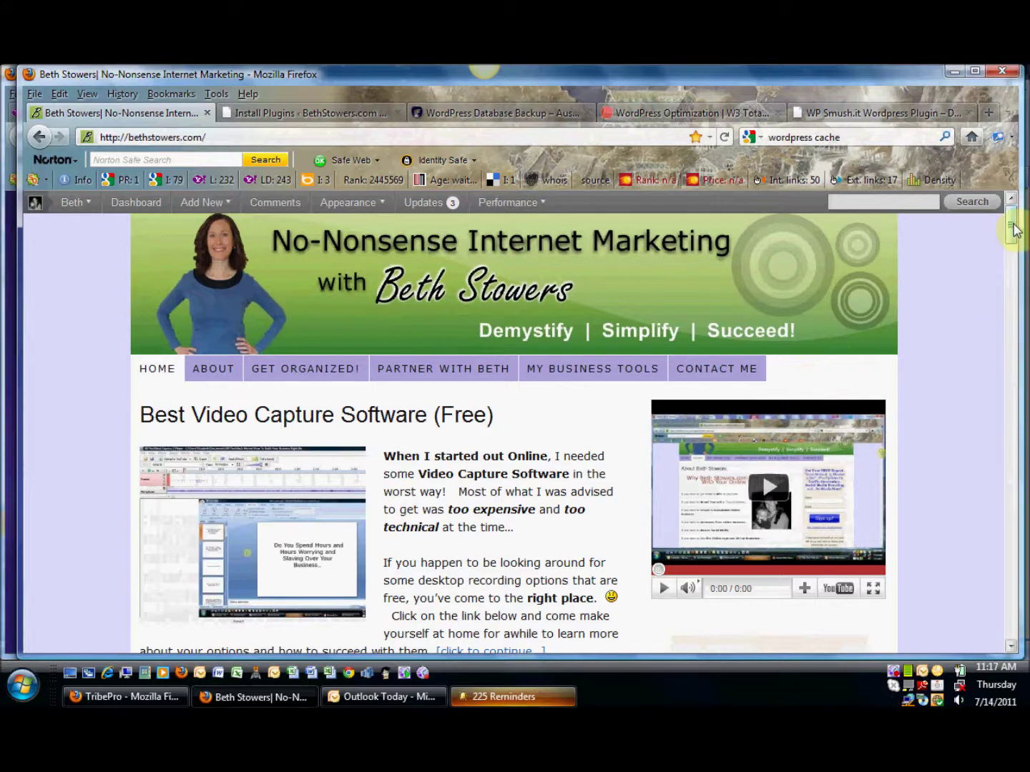
scroll(1014, 235, "down", 1)
scroll(1014, 236, "down", 1)
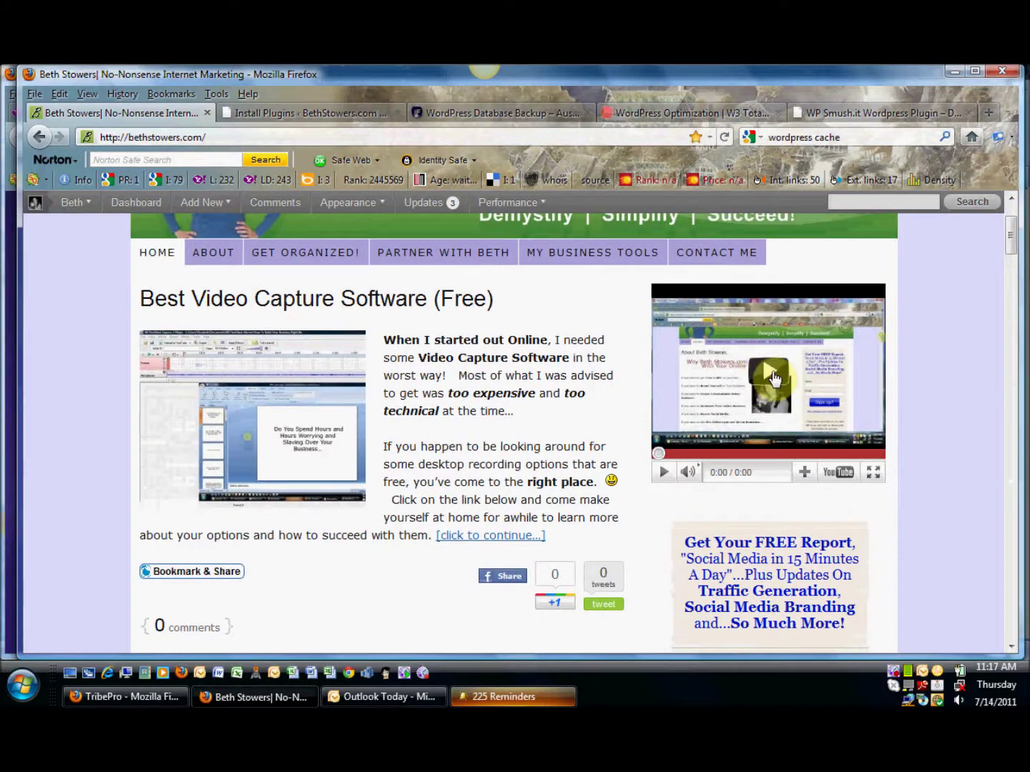
scroll(1011, 243, "down", 3)
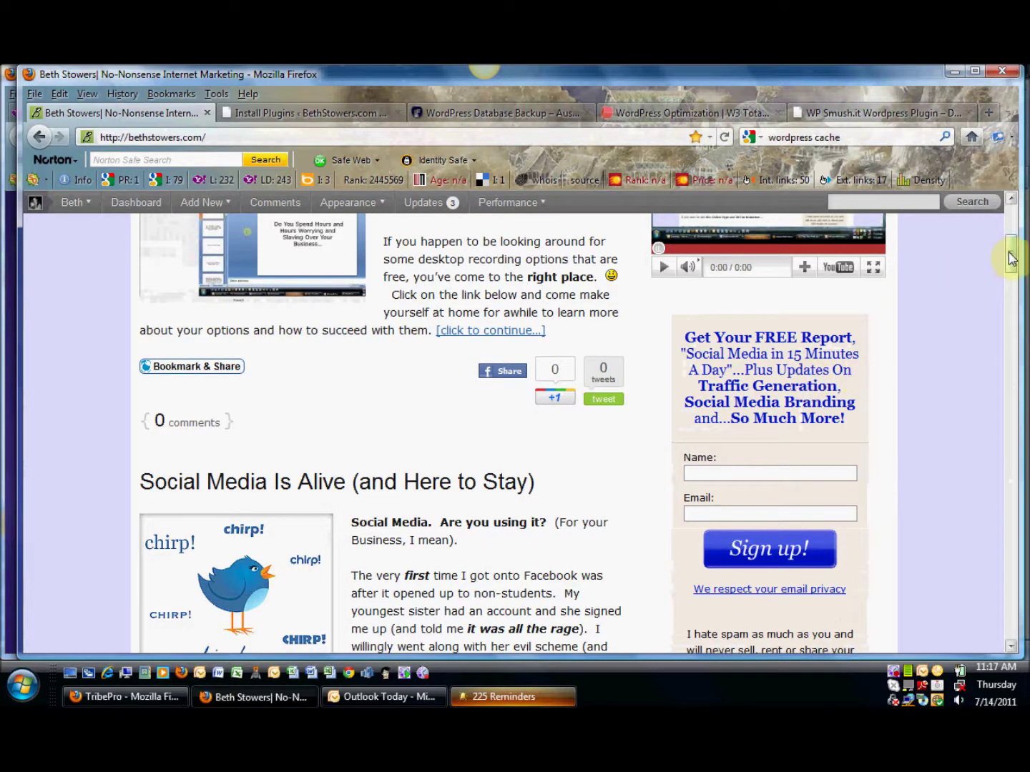
left_click_drag(1012, 258, 1011, 208)
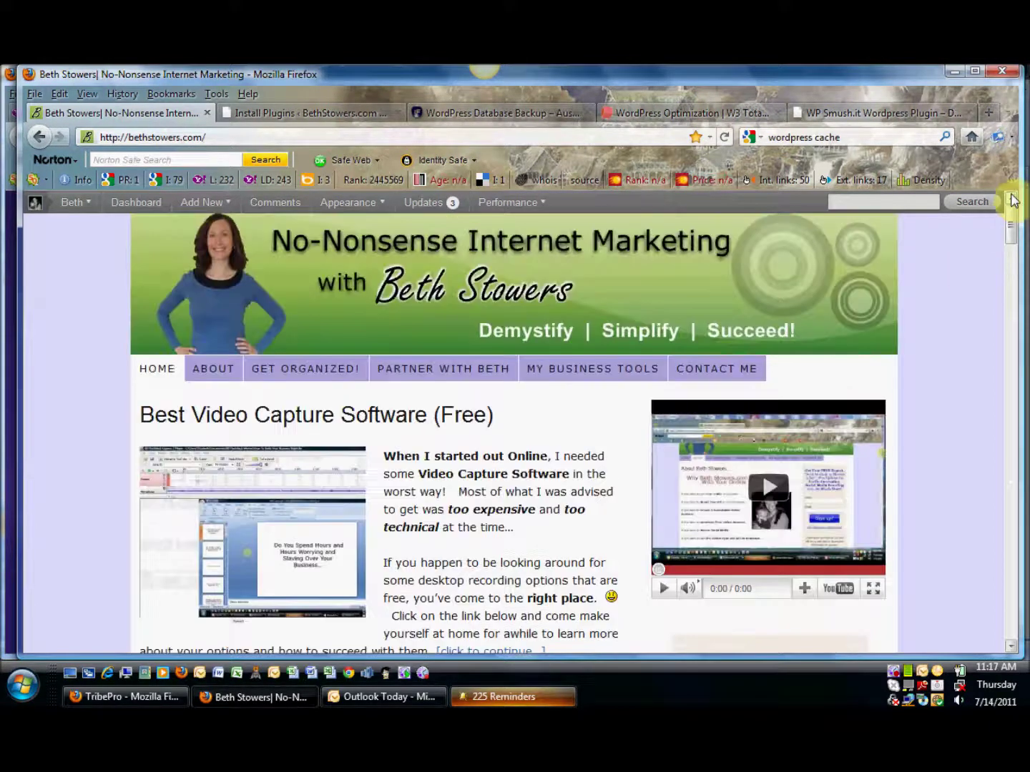